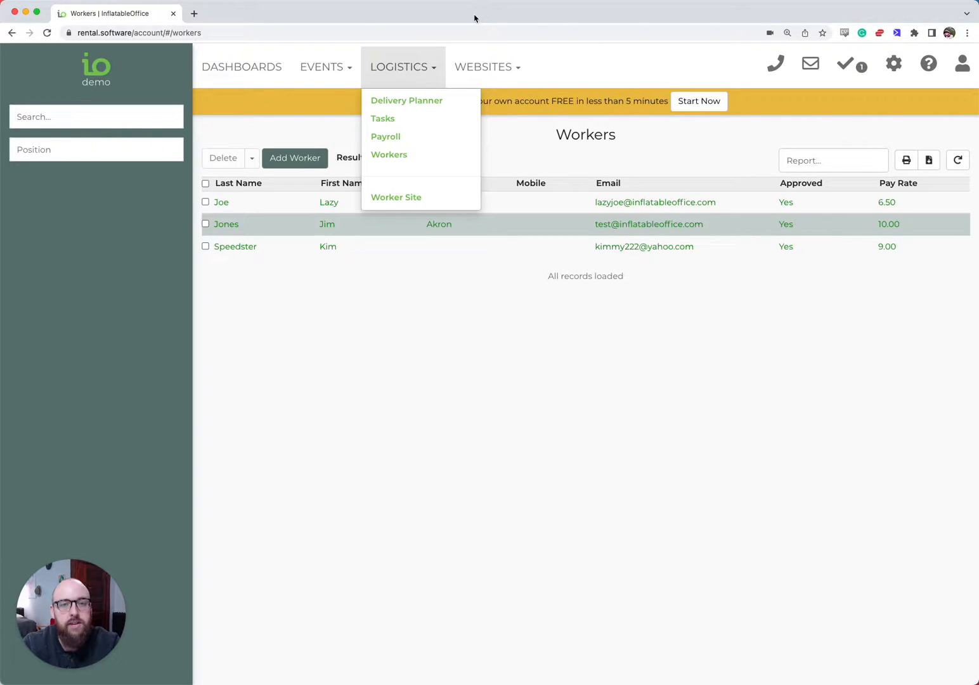
Reload the Workers list and begin a blank Add Worker form
{"action": "left_click", "coordinate": [388, 156]}
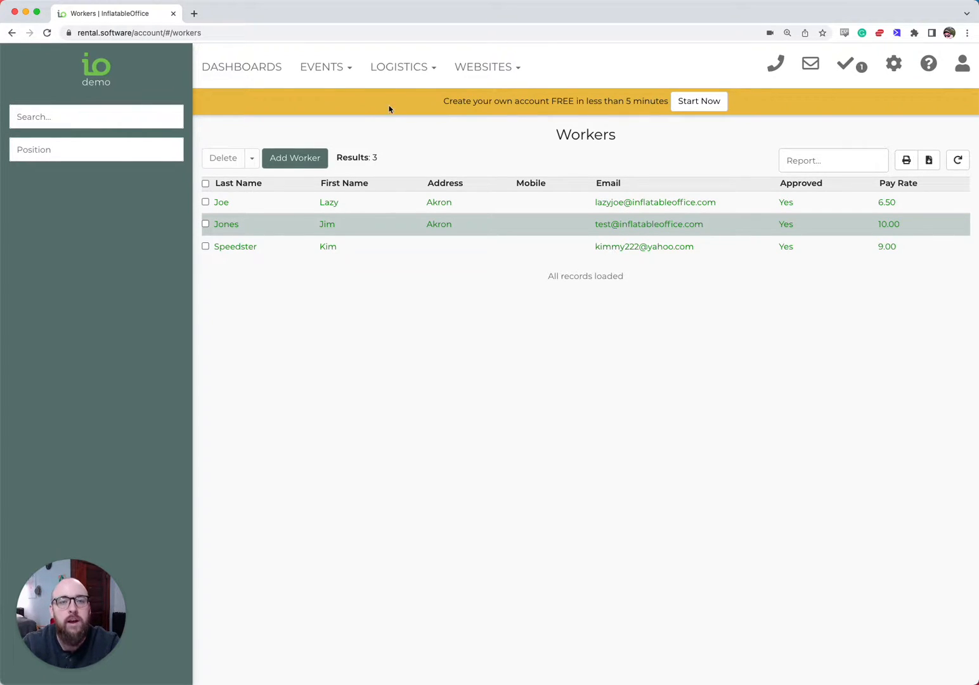
{"action": "left_click", "coordinate": [311, 160]}
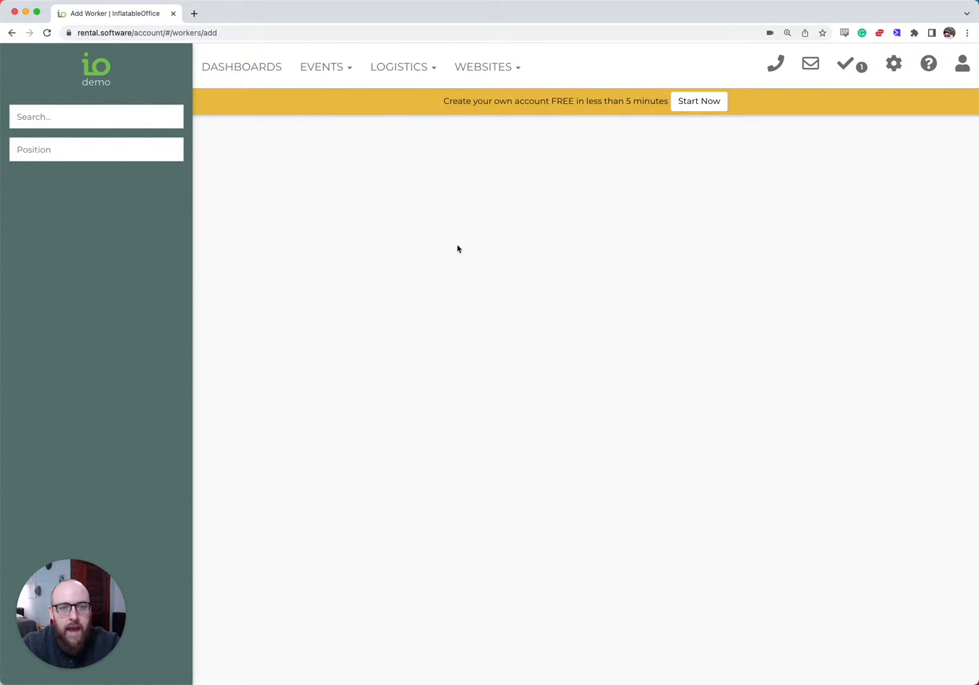
Enter the new worker's first and last name
{"action": "scroll", "coordinate": [414, 291], "scroll_direction": "down", "scroll_amount": 1}
{"action": "scroll", "coordinate": [415, 289], "scroll_direction": "down", "scroll_amount": 4}
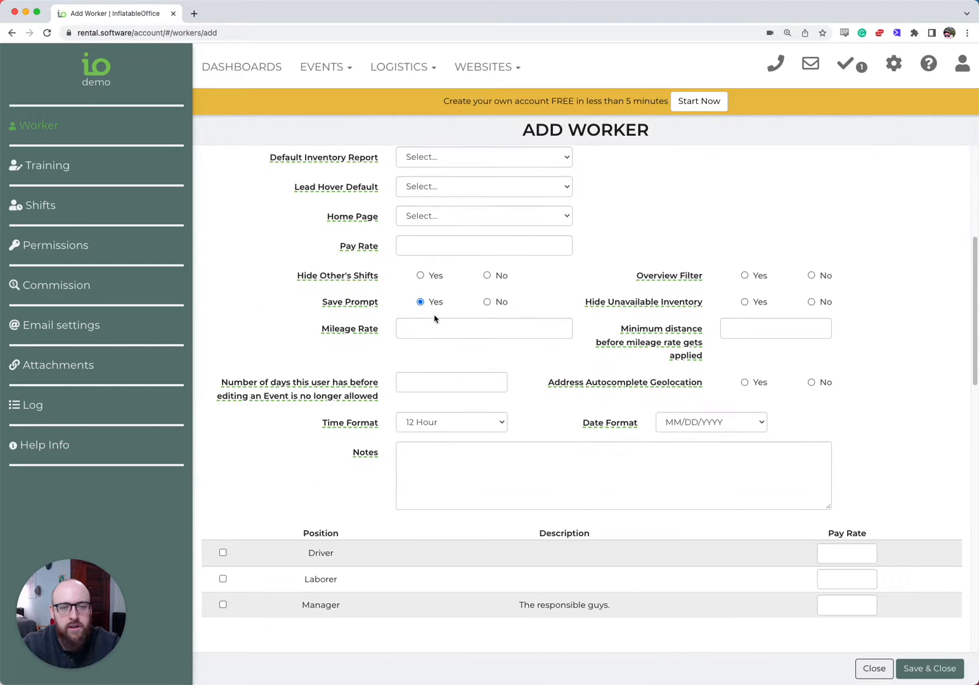
{"action": "scroll", "coordinate": [432, 318], "scroll_direction": "up", "scroll_amount": 4}
{"action": "scroll", "coordinate": [437, 325], "scroll_direction": "down", "scroll_amount": 1}
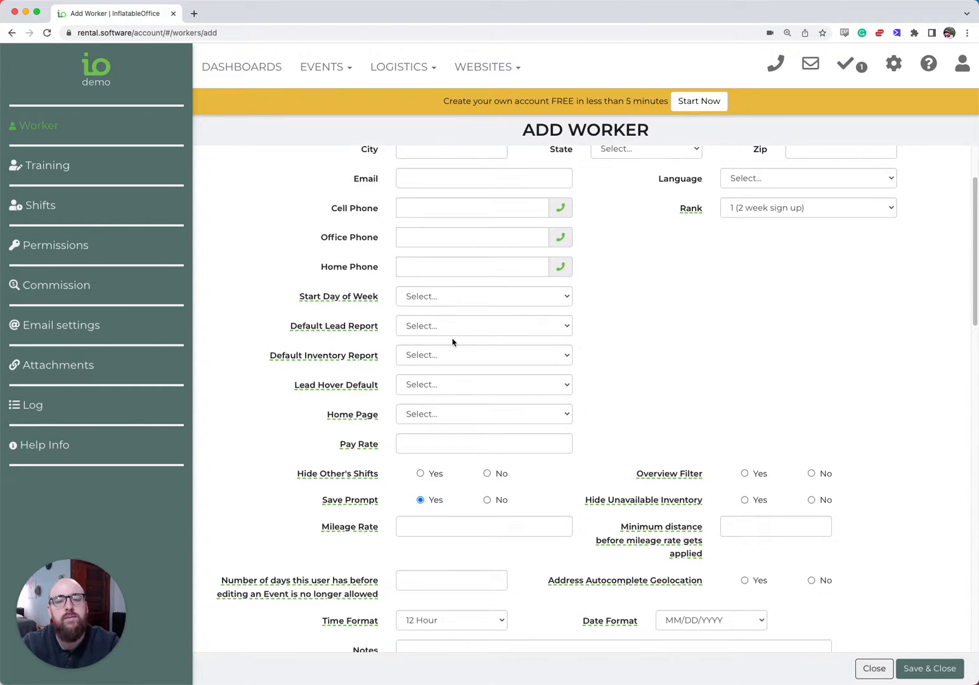
{"action": "scroll", "coordinate": [452, 341], "scroll_direction": "down", "scroll_amount": 1}
{"action": "scroll", "coordinate": [452, 341], "scroll_direction": "up", "scroll_amount": 4}
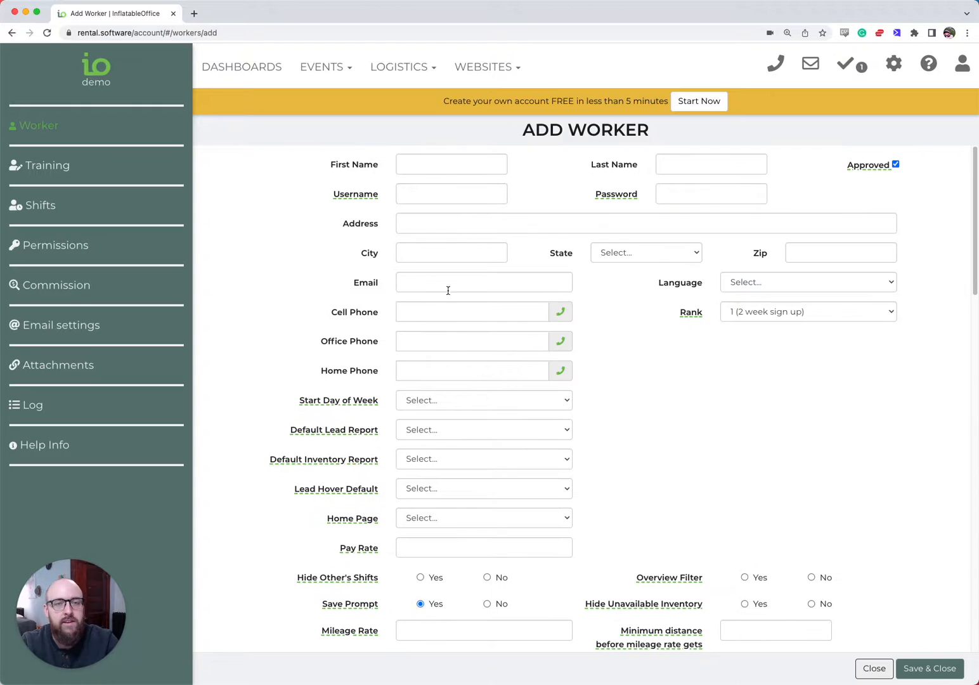
{"action": "left_click", "coordinate": [447, 161]}
{"action": "type", "text": "John"}
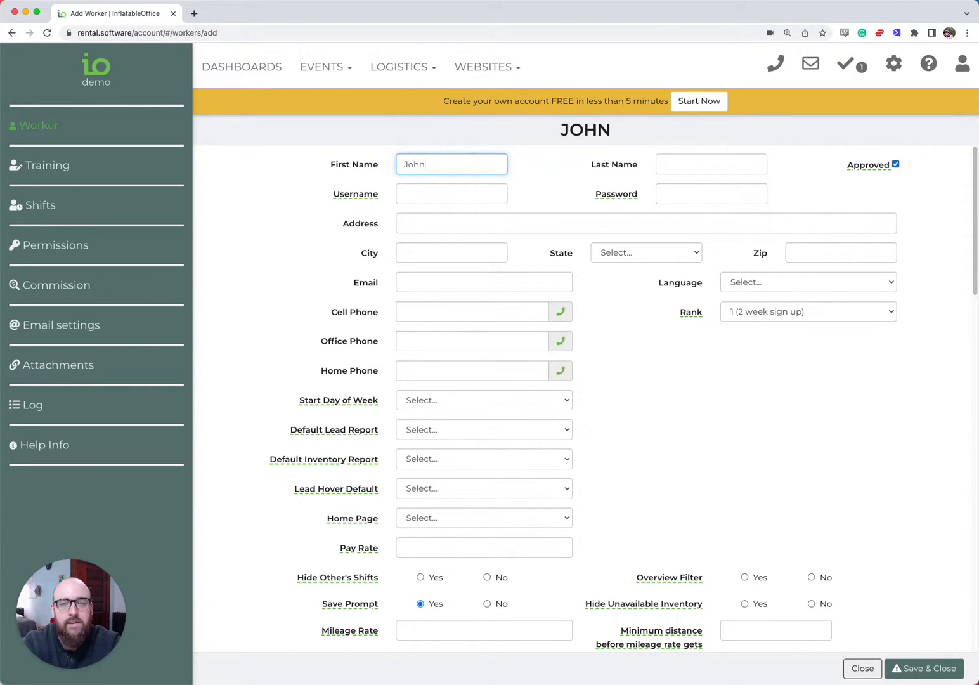
{"action": "key", "text": "Tab"}
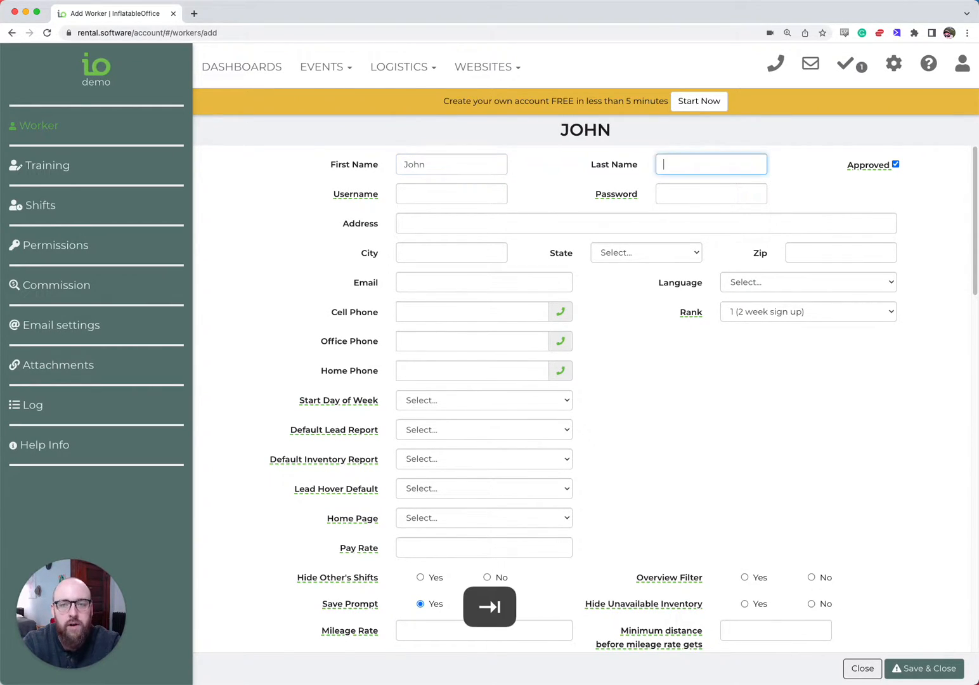
{"action": "type", "text": "Smith"}
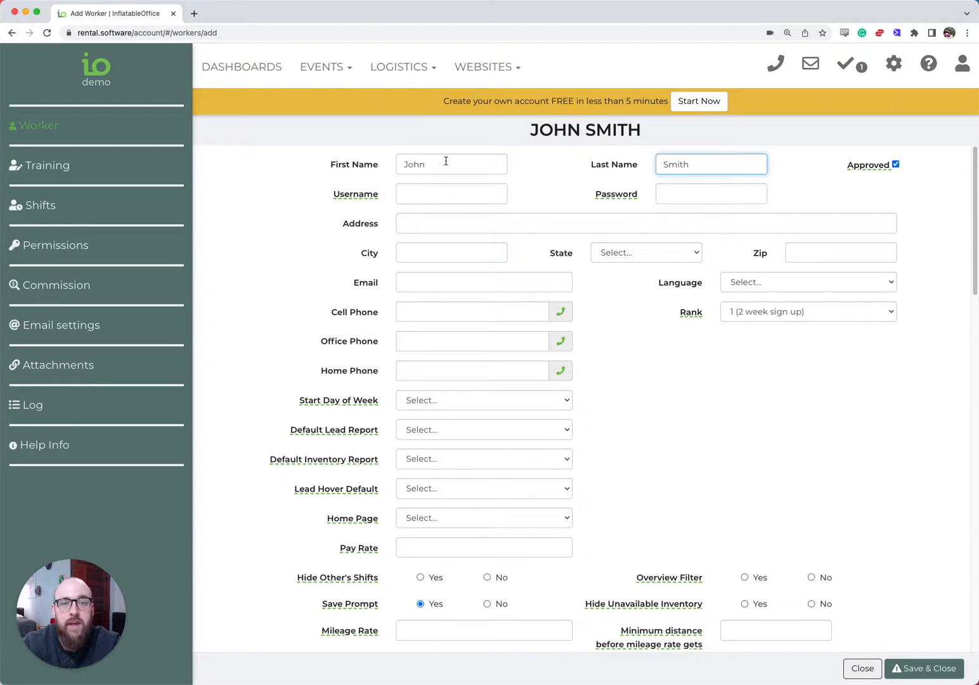
Enter the worker's login username
{"action": "left_click", "coordinate": [420, 193]}
{"action": "type", "text": "jo"}
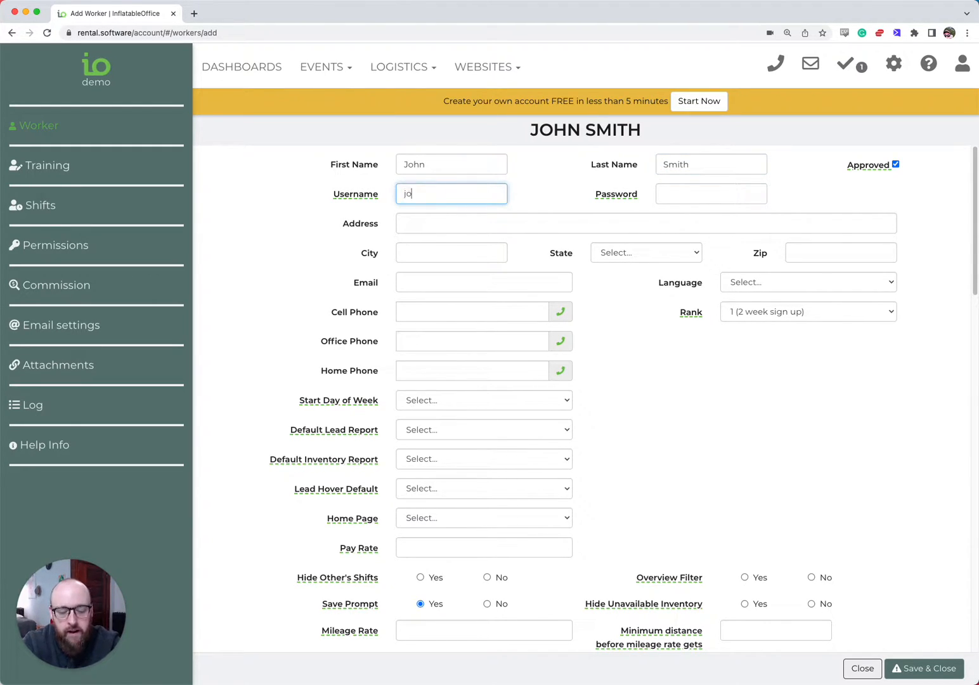
{"action": "type", "text": "hnsmith"}
{"action": "key", "text": "Tab"}
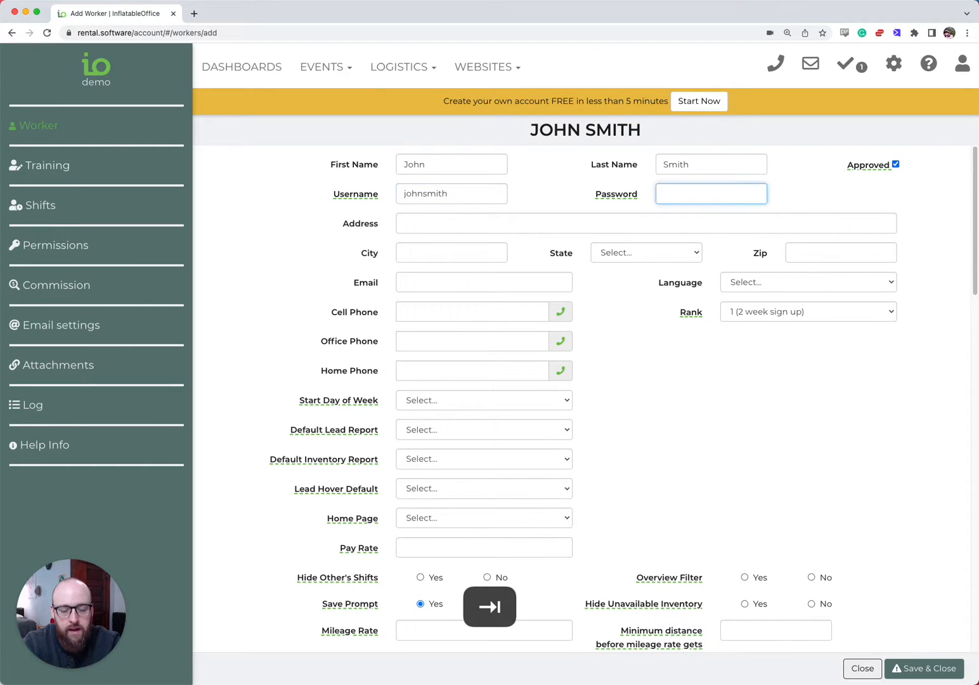
{"action": "type", "text": "johnsmith"}
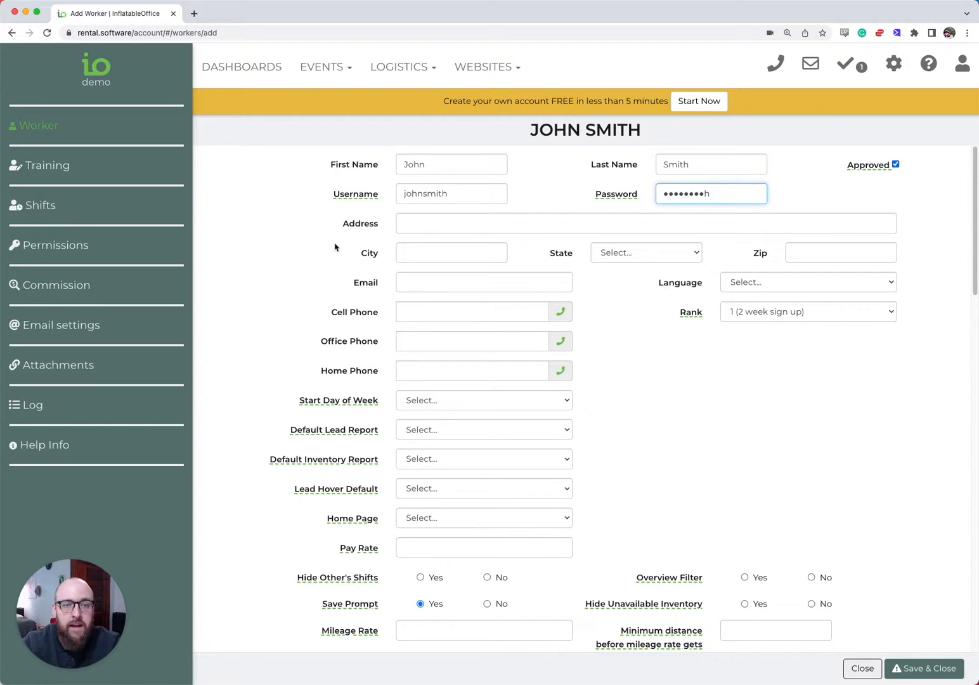
Scroll down the Add Worker form past Notes and Positions to Training and Shifts
{"action": "scroll", "coordinate": [431, 257], "scroll_direction": "down", "scroll_amount": 4}
{"action": "scroll", "coordinate": [422, 289], "scroll_direction": "down", "scroll_amount": 5}
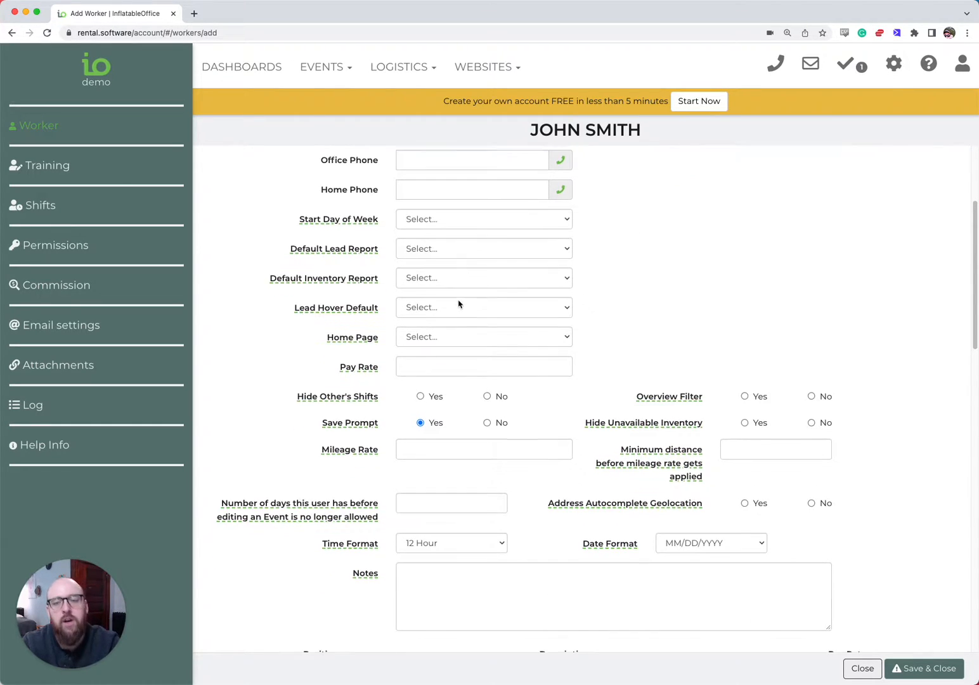
{"action": "scroll", "coordinate": [459, 306], "scroll_direction": "down", "scroll_amount": 5}
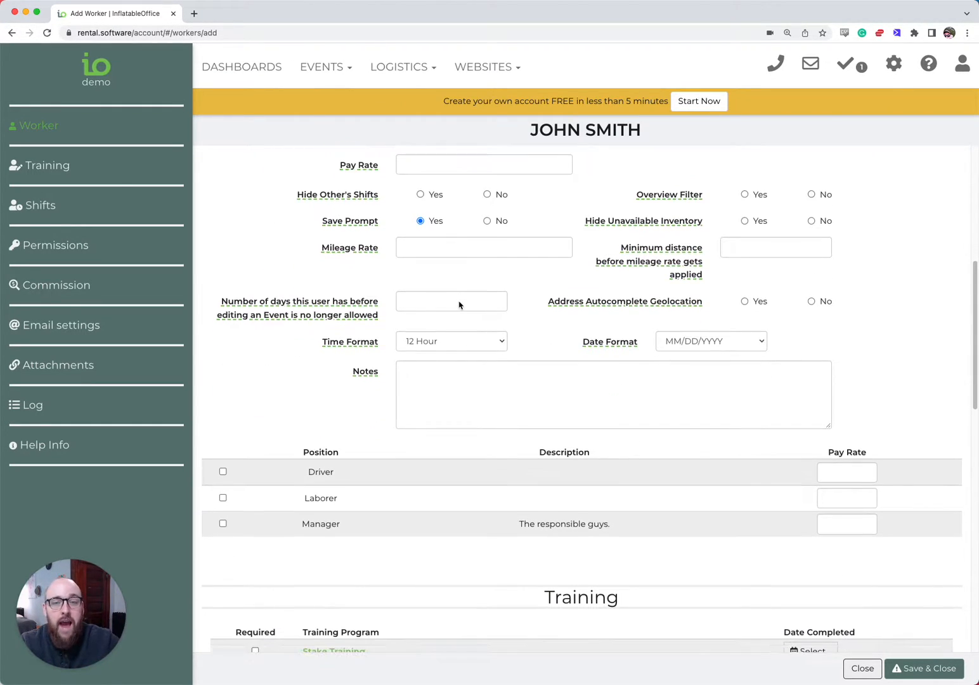
{"action": "scroll", "coordinate": [459, 305], "scroll_direction": "down", "scroll_amount": 1}
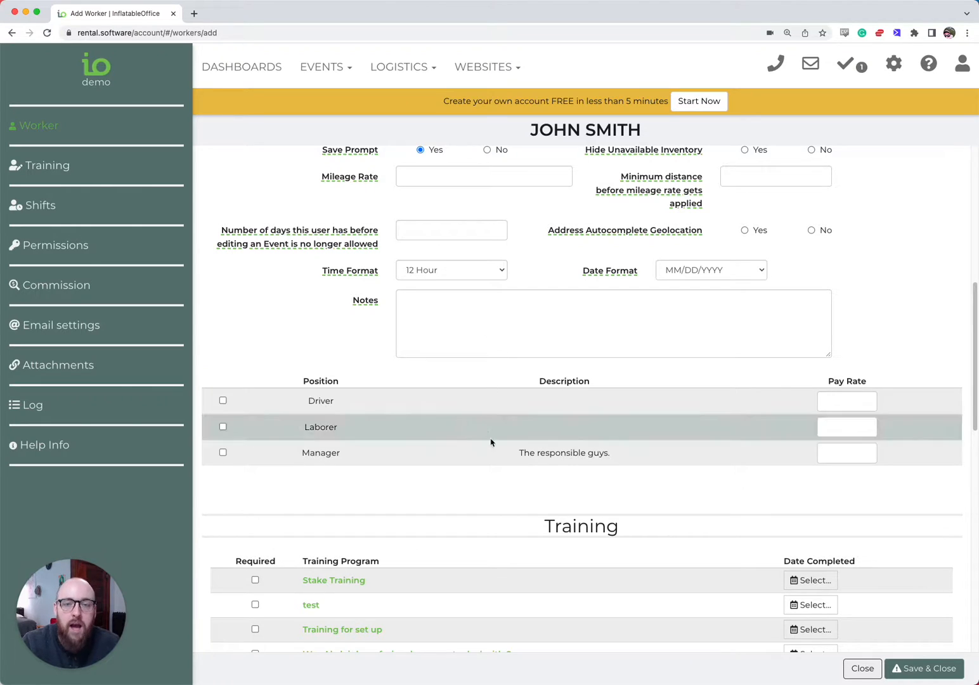
{"action": "scroll", "coordinate": [490, 431], "scroll_direction": "down", "scroll_amount": 5}
{"action": "scroll", "coordinate": [476, 417], "scroll_direction": "down", "scroll_amount": 8}
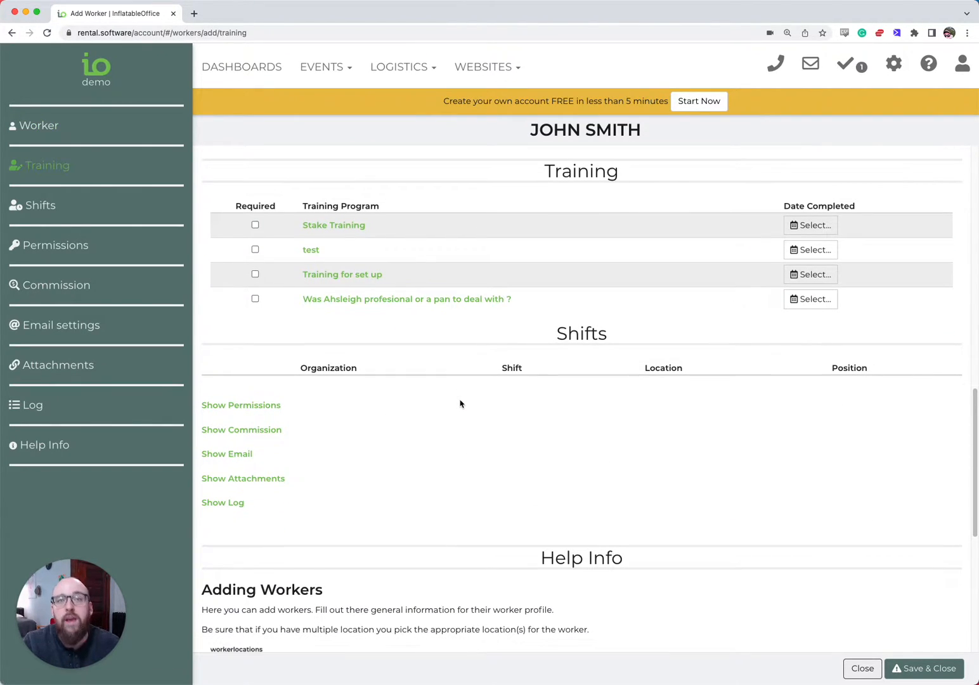
Clear the copy-from-worker field and reset every permission to None using Mark All
{"action": "left_click", "coordinate": [81, 252]}
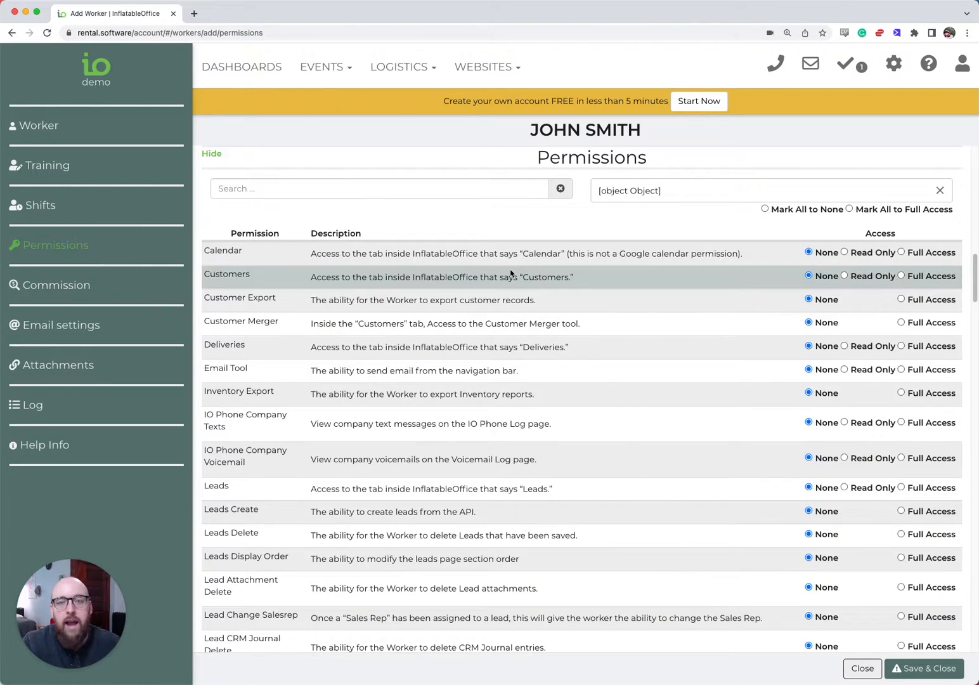
{"action": "left_click", "coordinate": [941, 191]}
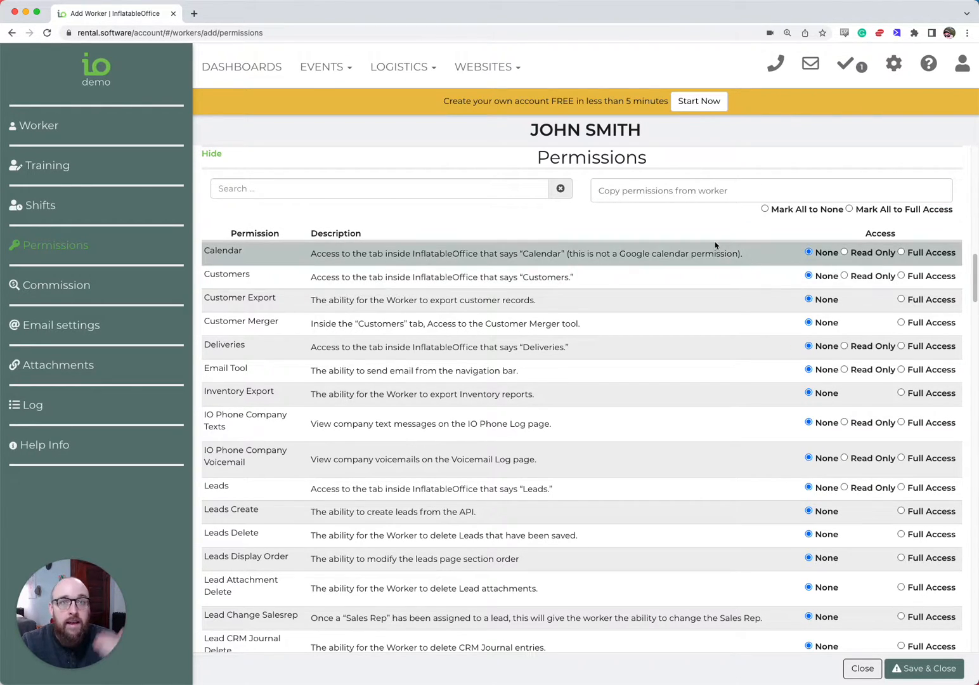
{"action": "left_click", "coordinate": [765, 210]}
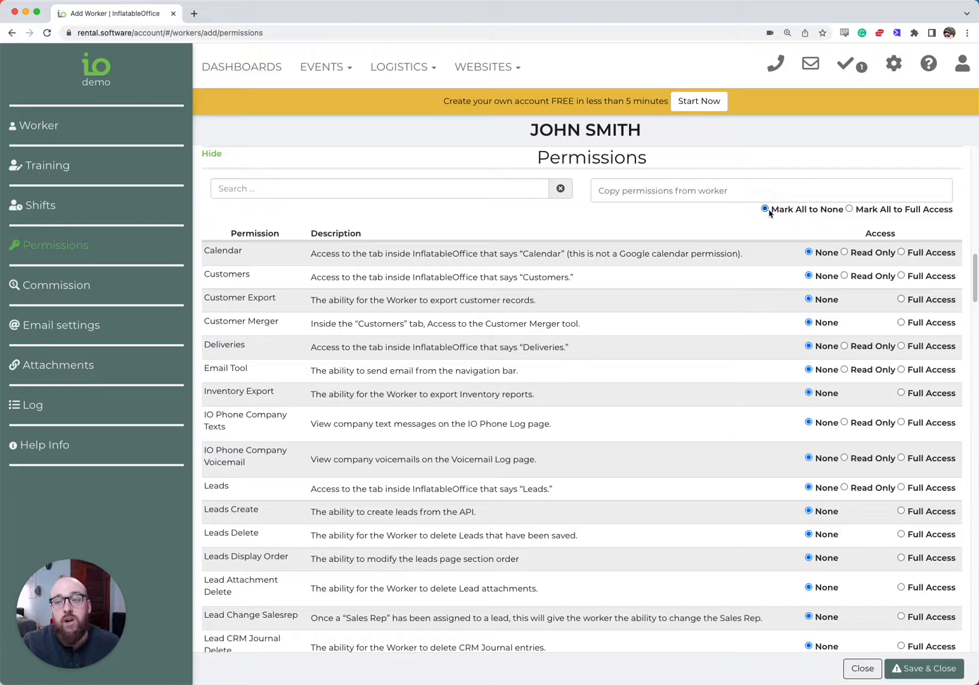
{"action": "left_click", "coordinate": [849, 210]}
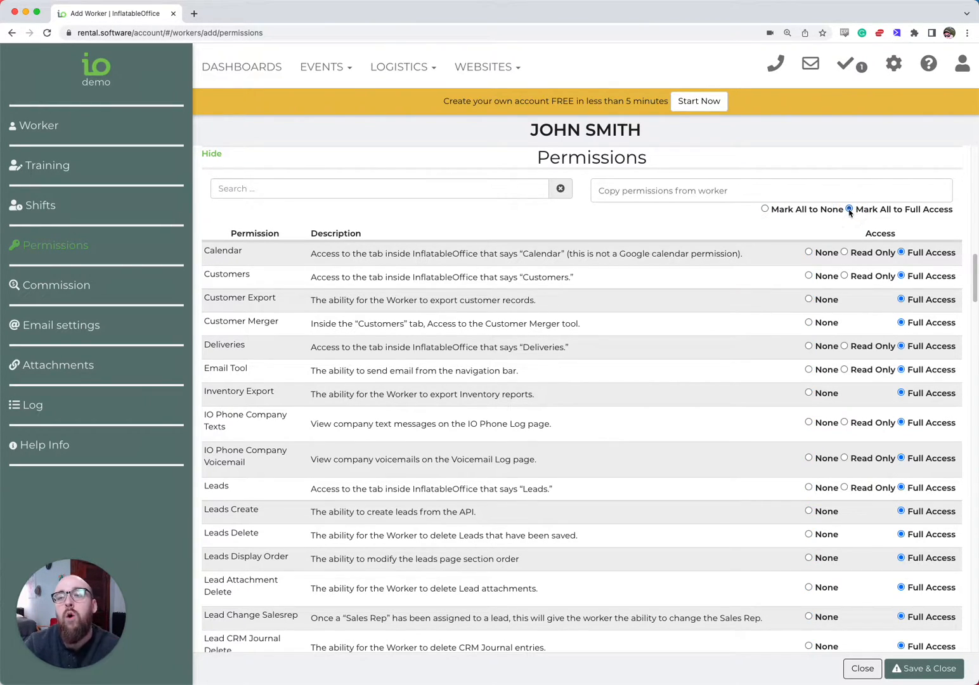
{"action": "left_click", "coordinate": [764, 210]}
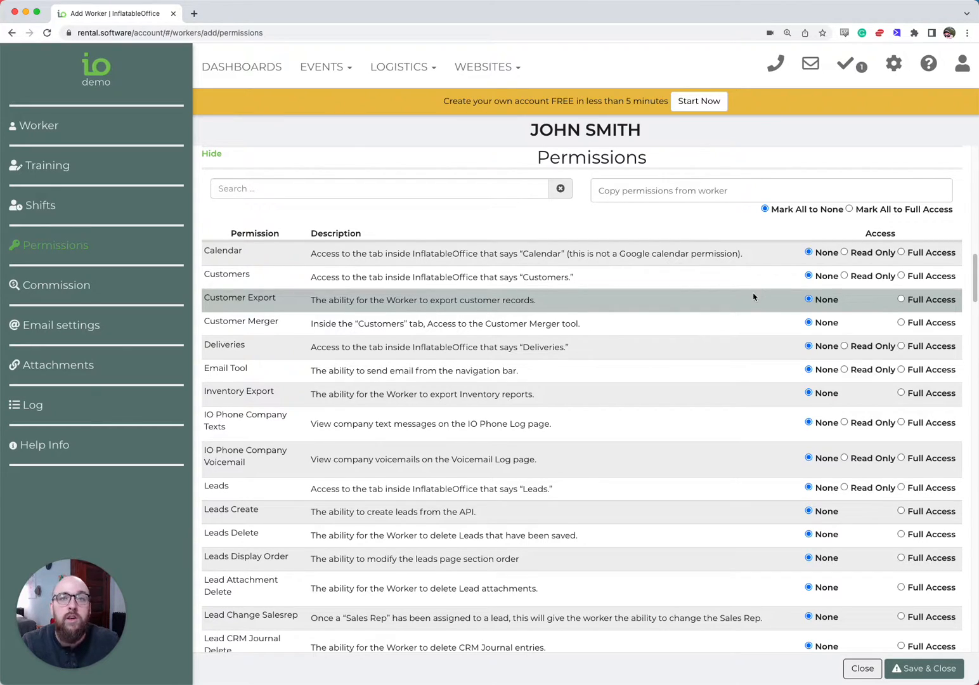
{"action": "left_click", "coordinate": [478, 188]}
Filter permissions by 'worker site' and check the Worker Site rows are all None
{"action": "type", "text": "worker"}
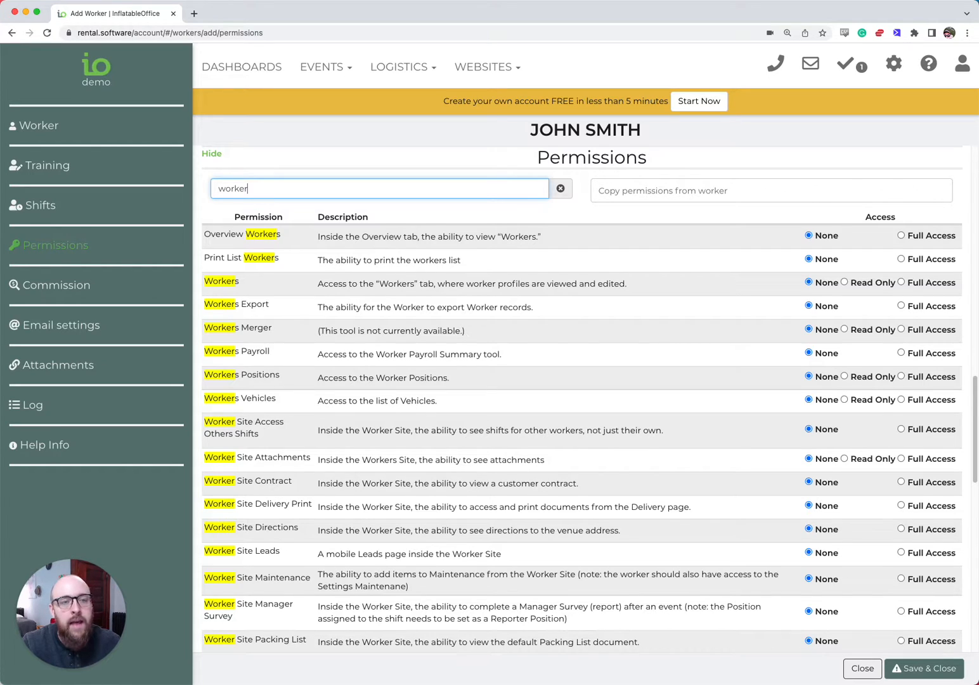
{"action": "type", "text": "site"}
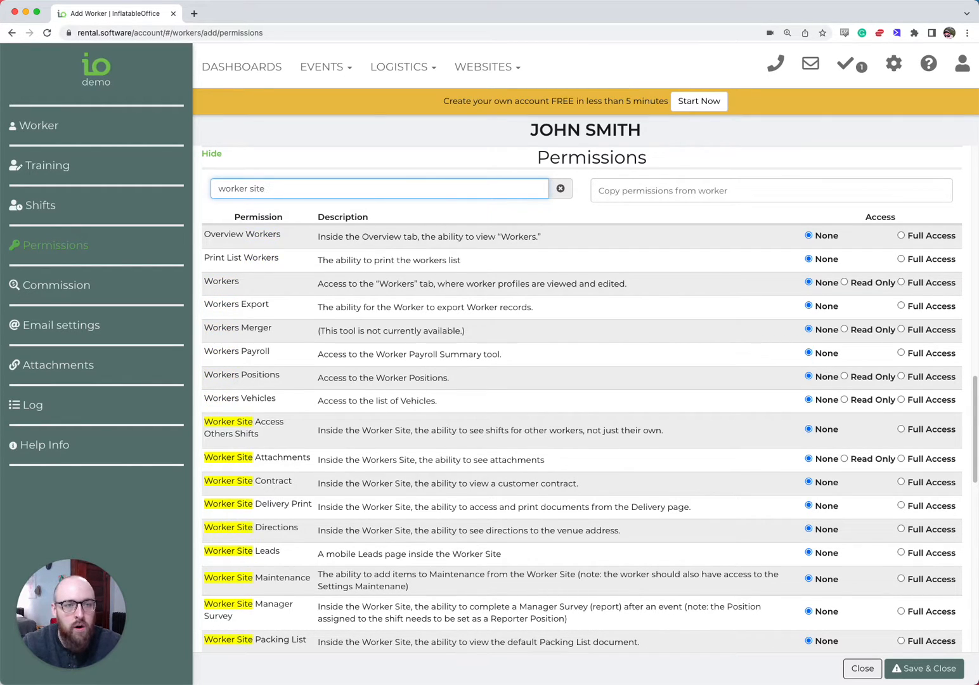
{"action": "scroll", "coordinate": [374, 438], "scroll_direction": "down", "scroll_amount": 1}
{"action": "scroll", "coordinate": [373, 437], "scroll_direction": "down", "scroll_amount": 5}
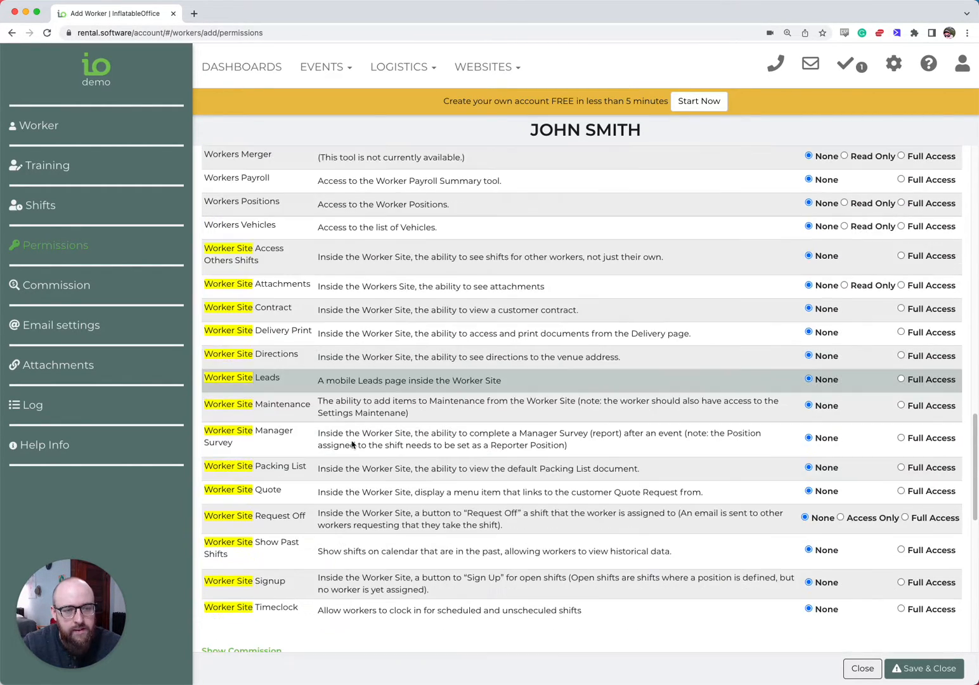
{"action": "scroll", "coordinate": [333, 433], "scroll_direction": "down", "scroll_amount": 1}
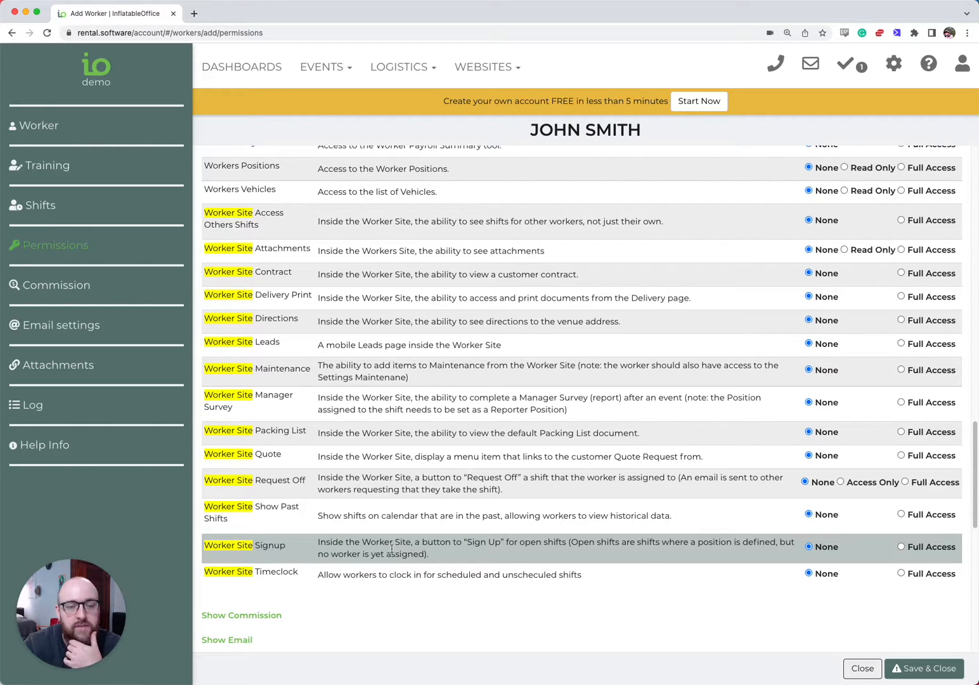
{"action": "scroll", "coordinate": [368, 526], "scroll_direction": "up", "scroll_amount": 1}
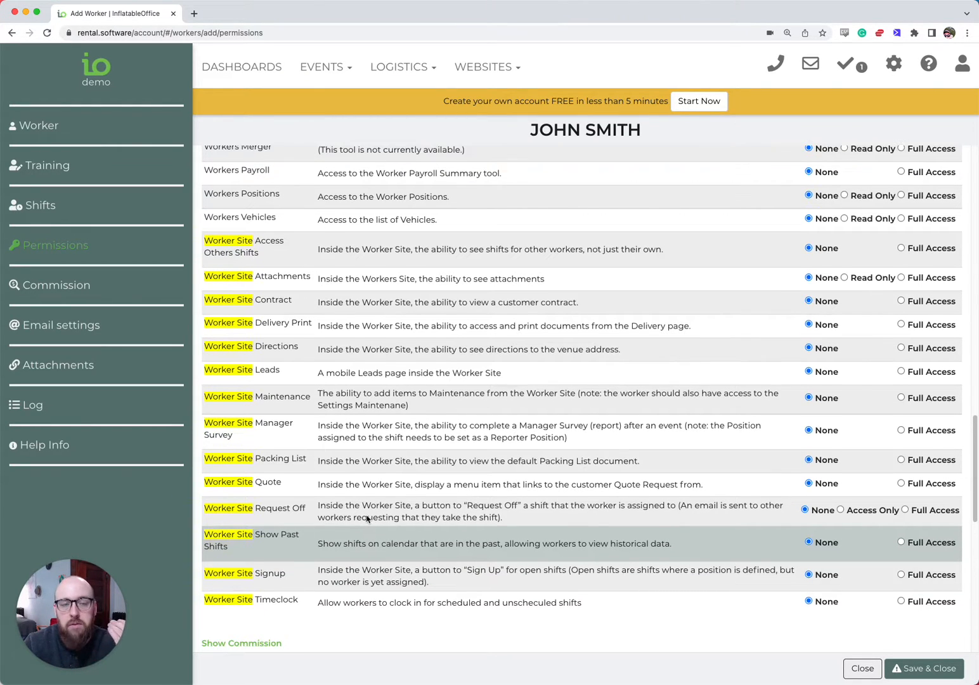
{"action": "scroll", "coordinate": [369, 507], "scroll_direction": "up", "scroll_amount": 1}
{"action": "scroll", "coordinate": [824, 511], "scroll_direction": "up", "scroll_amount": 1}
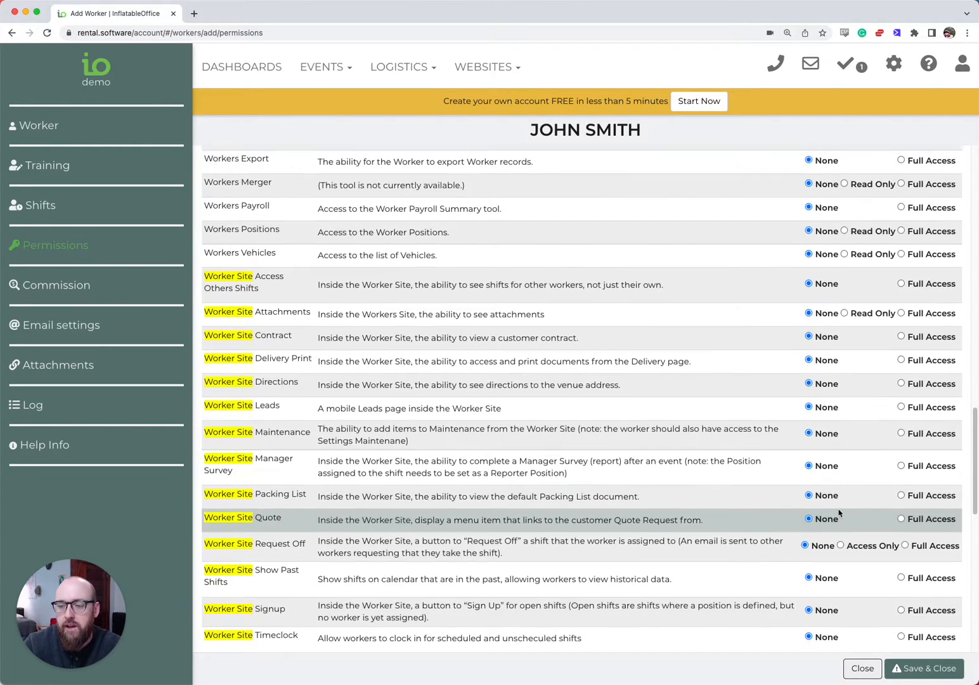
{"action": "scroll", "coordinate": [714, 479], "scroll_direction": "down", "scroll_amount": 1}
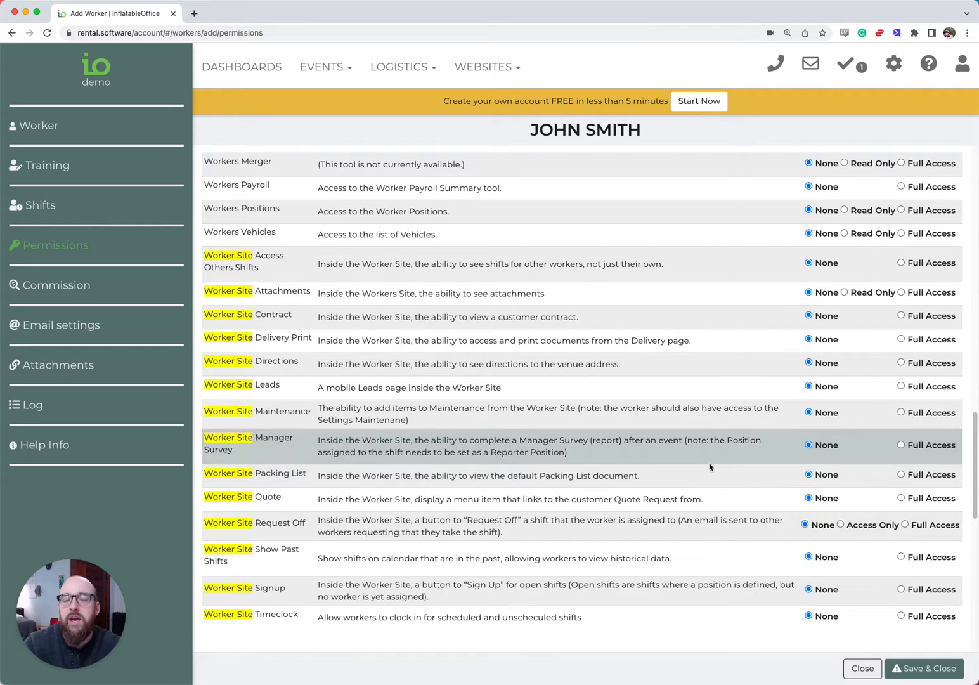
{"action": "scroll", "coordinate": [709, 465], "scroll_direction": "up", "scroll_amount": 12}
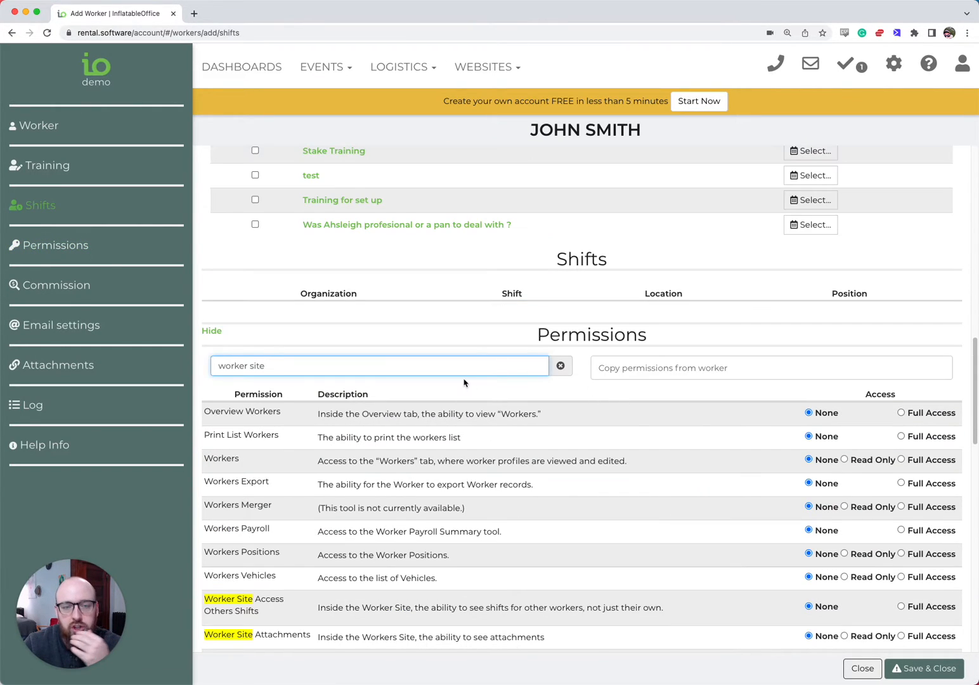
Give the Settings Wordpress permission Full Access via a 'wordp' search
{"action": "triple_click", "coordinate": [465, 365]}
{"action": "type", "text": "wor"}
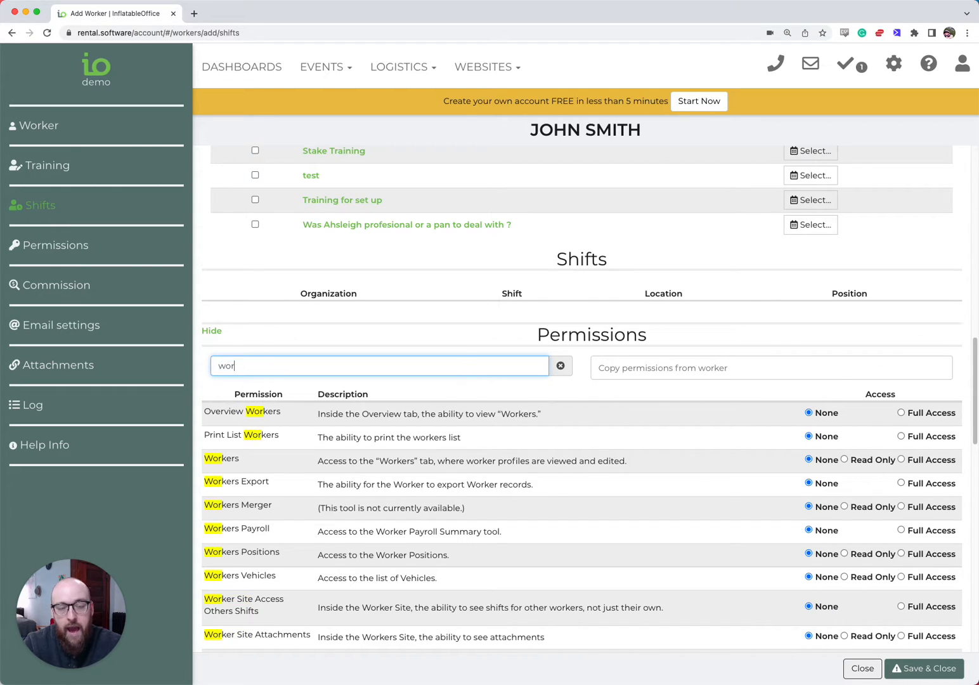
{"action": "type", "text": "dp"}
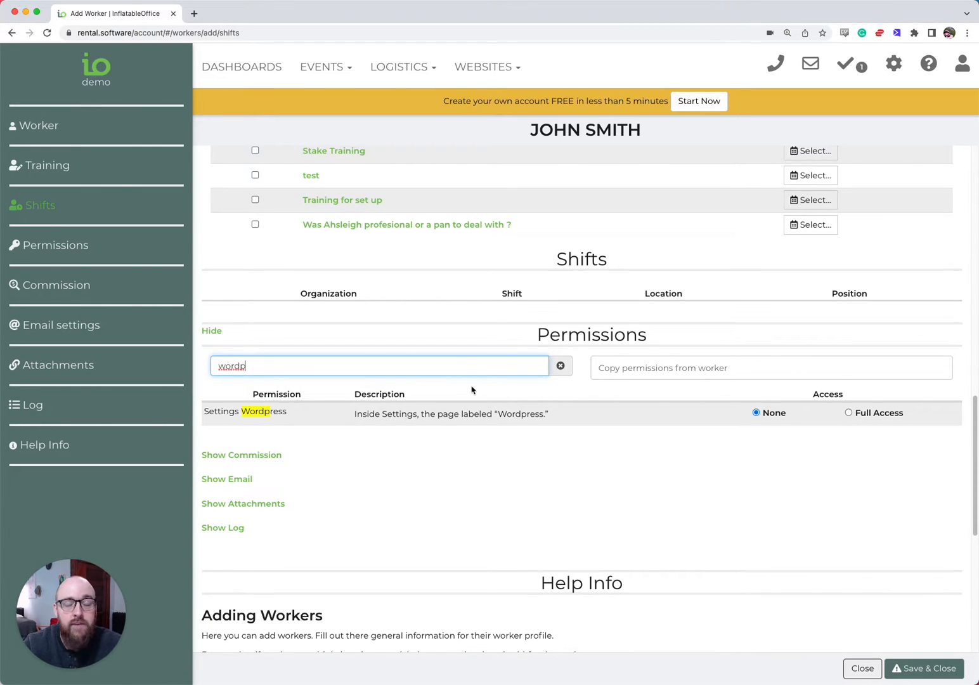
{"action": "left_click", "coordinate": [849, 413]}
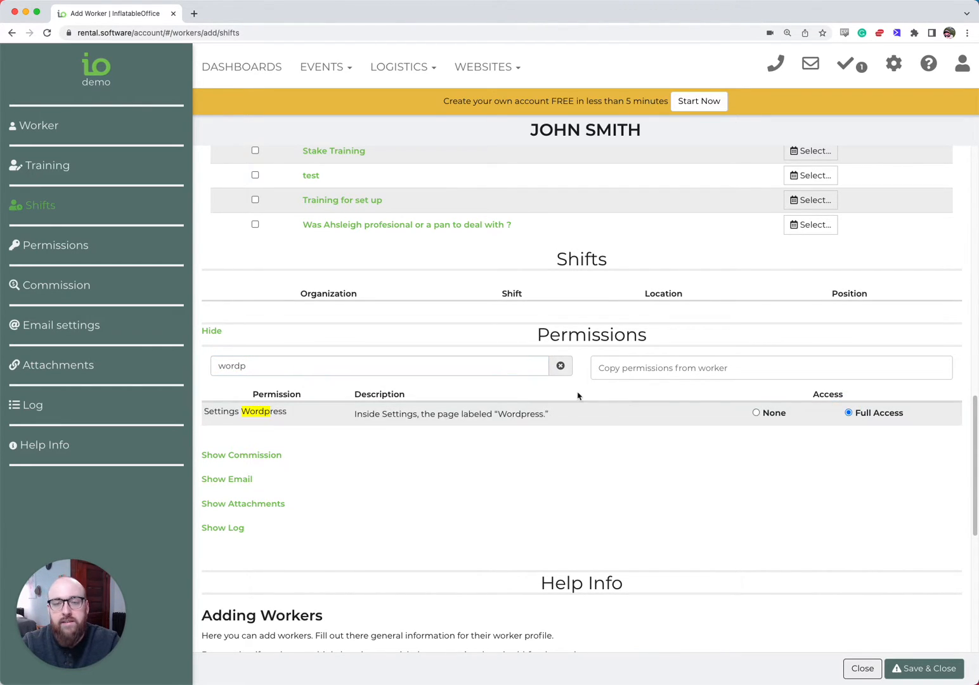
Give Settings Rental Inventory Full Access via an 'inven' search, then clear the search
{"action": "left_click", "coordinate": [560, 366]}
{"action": "left_click", "coordinate": [471, 365]}
{"action": "type", "text": "inven"}
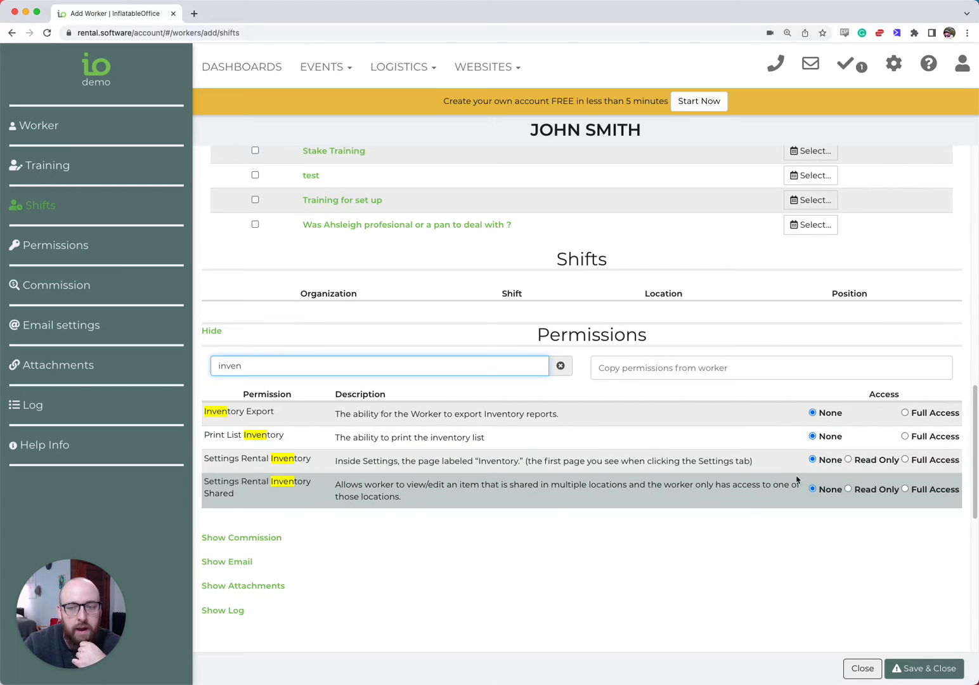
{"action": "left_click", "coordinate": [906, 460]}
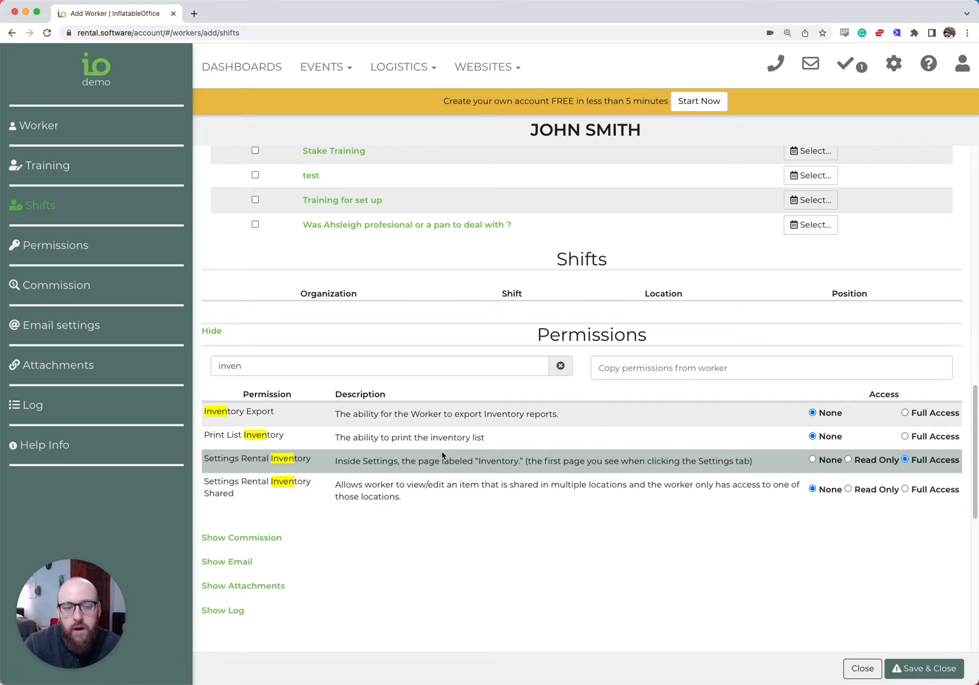
{"action": "left_click", "coordinate": [559, 368]}
{"action": "left_click", "coordinate": [690, 370]}
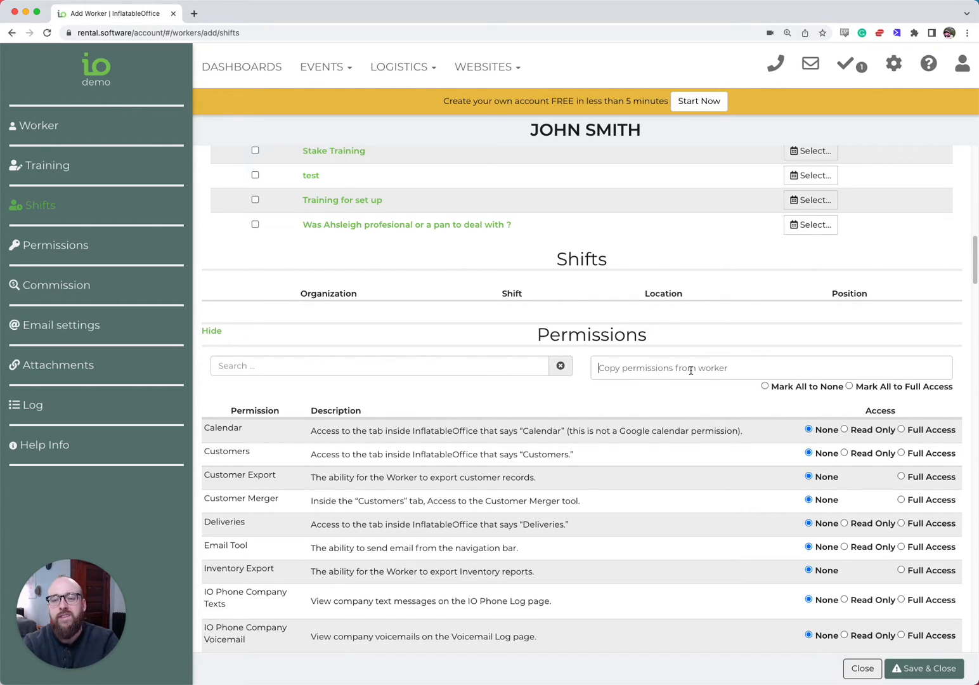
Copy permissions from the existing worker found by name search, setting them to Full Access
{"action": "left_click", "coordinate": [691, 370]}
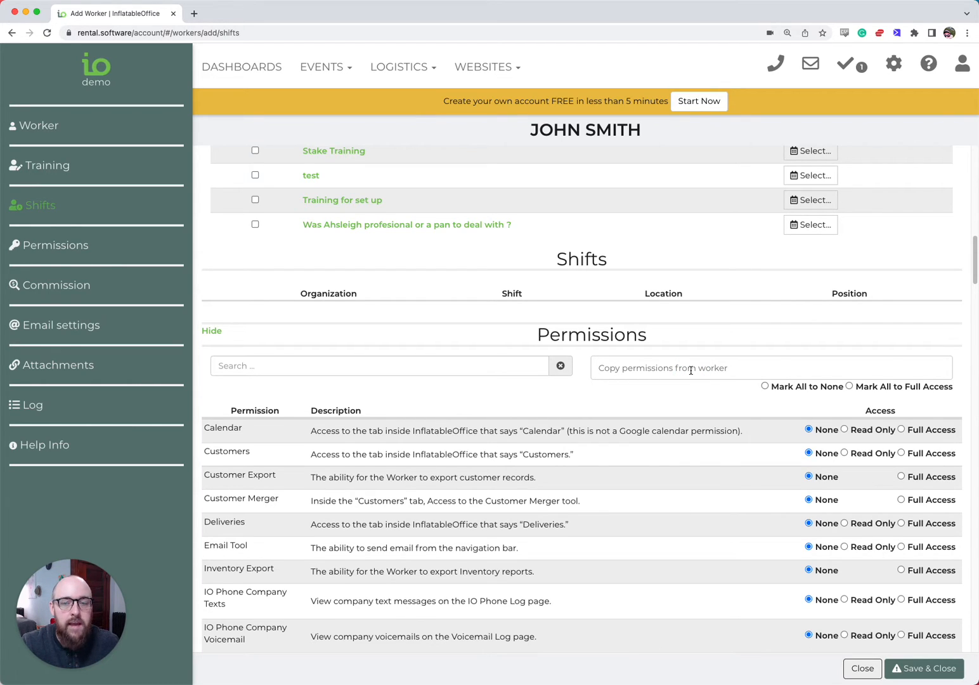
{"action": "left_click", "coordinate": [690, 370]}
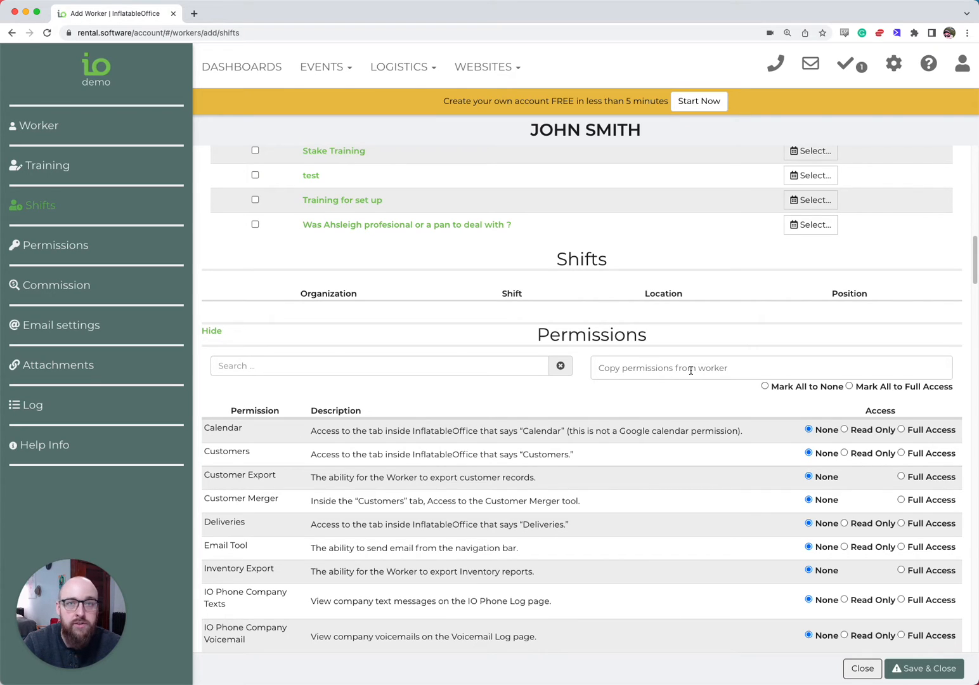
{"action": "type", "text": "joe"}
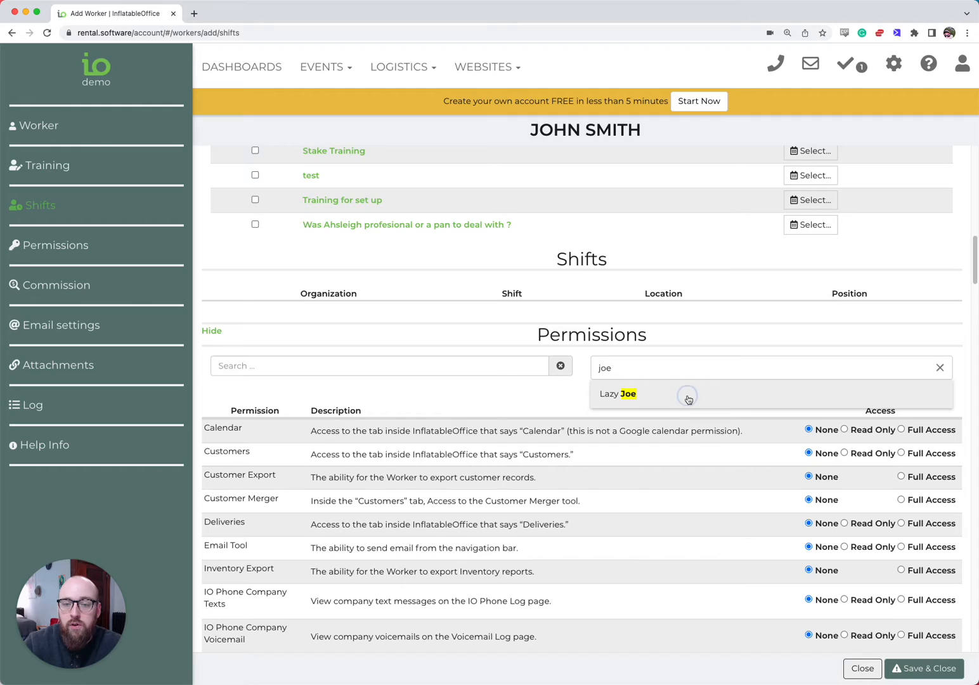
{"action": "left_click", "coordinate": [689, 396]}
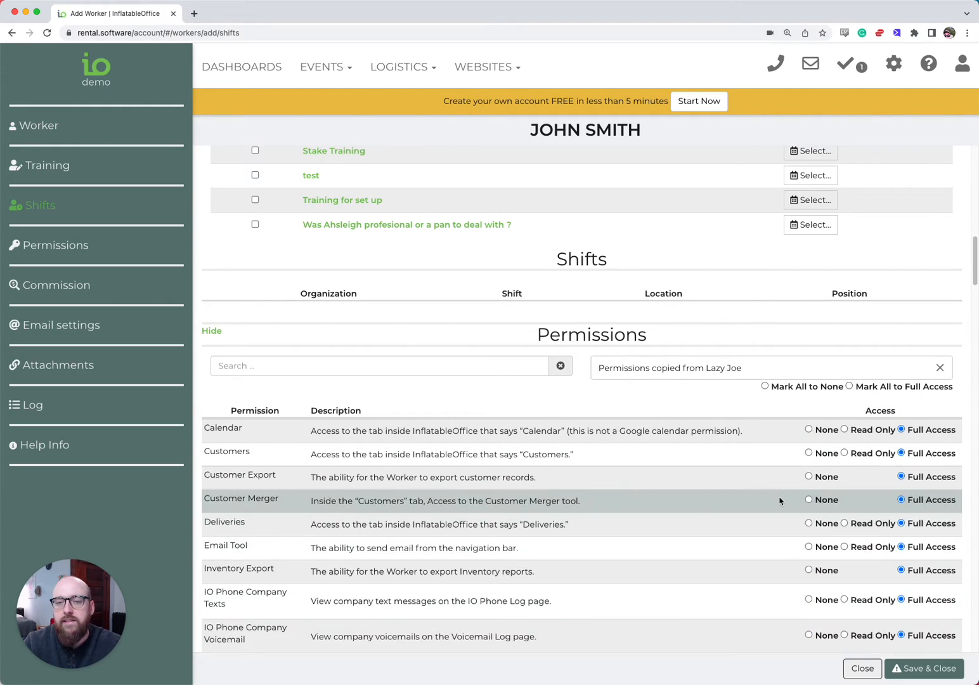
{"action": "scroll", "coordinate": [780, 501], "scroll_direction": "up", "scroll_amount": 7}
{"action": "scroll", "coordinate": [780, 500], "scroll_direction": "up", "scroll_amount": 7}
{"action": "scroll", "coordinate": [780, 491], "scroll_direction": "down", "scroll_amount": 20}
{"action": "scroll", "coordinate": [783, 484], "scroll_direction": "up", "scroll_amount": 20}
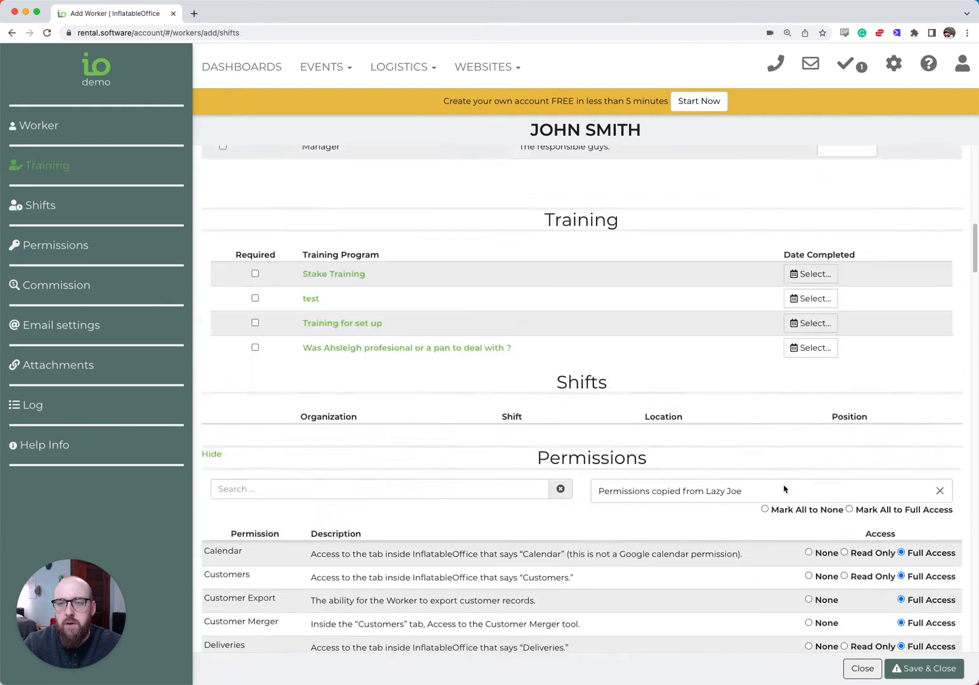
Save and close the new worker, then reopen his record from the four-worker list
{"action": "left_click", "coordinate": [924, 668]}
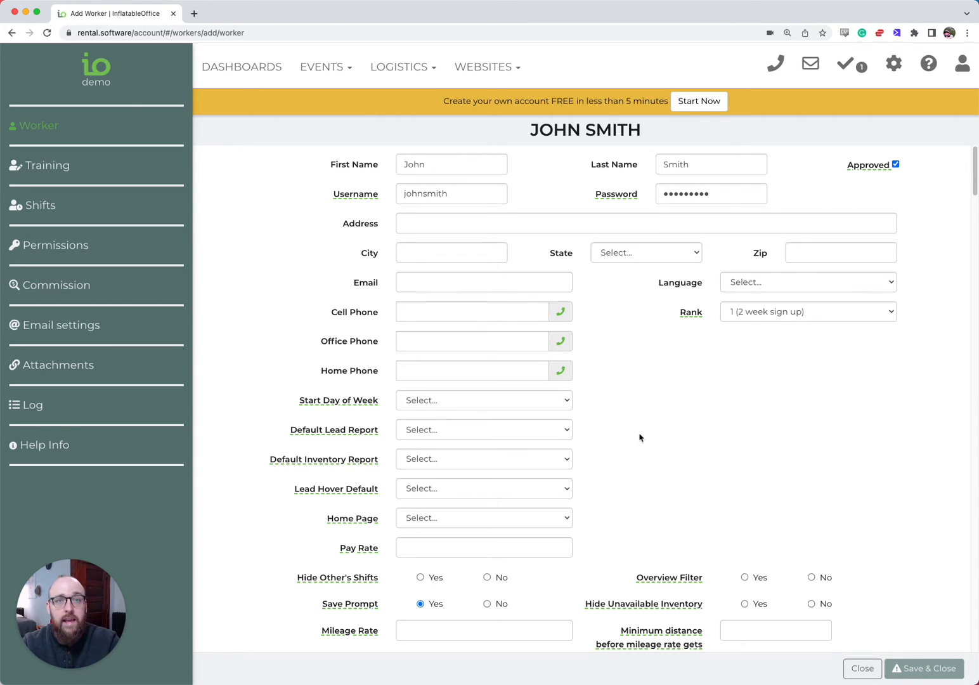
{"action": "mouse_move", "coordinate": [355, 191]}
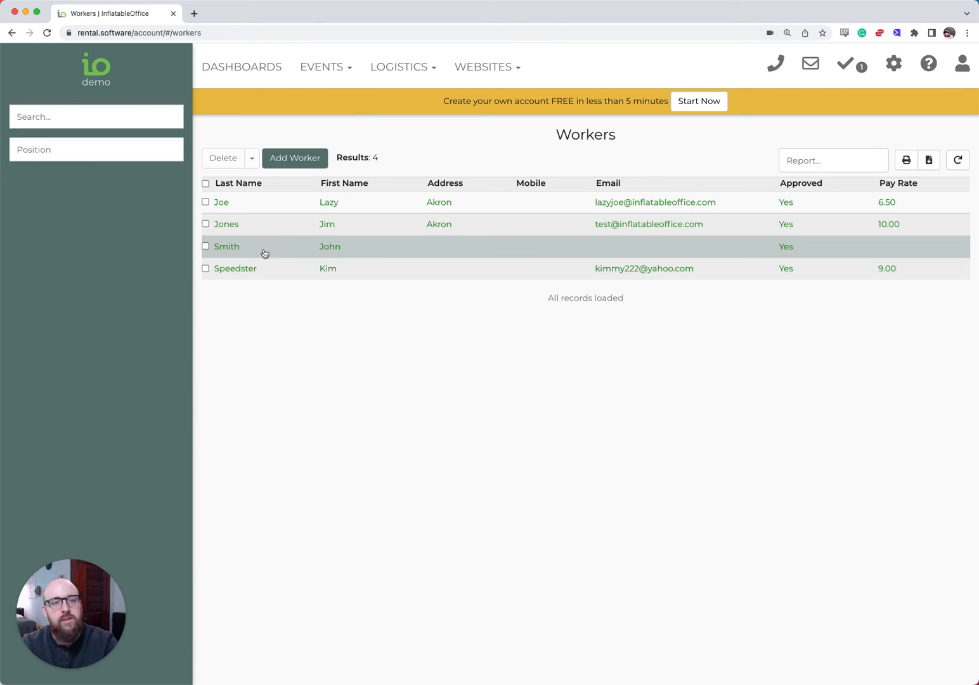
{"action": "left_click", "coordinate": [350, 248]}
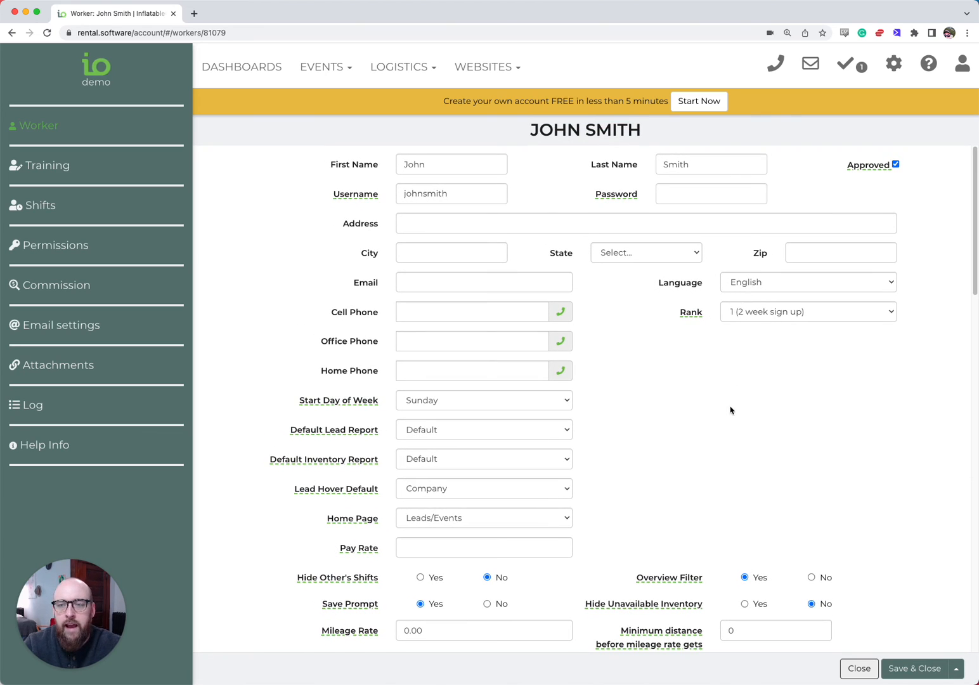
{"action": "scroll", "coordinate": [731, 401], "scroll_direction": "down", "scroll_amount": 2}
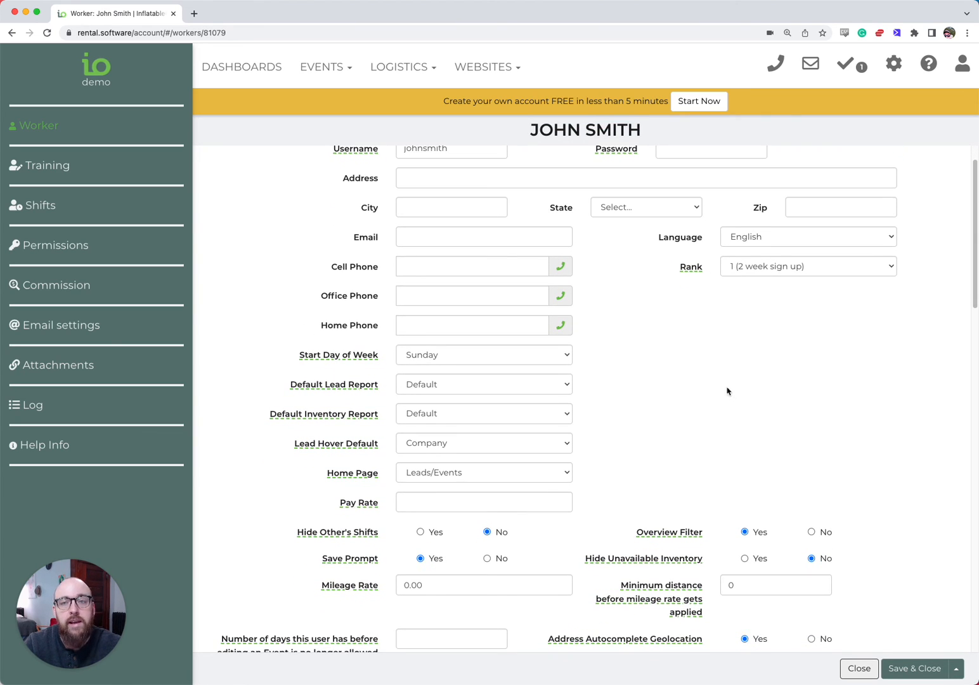